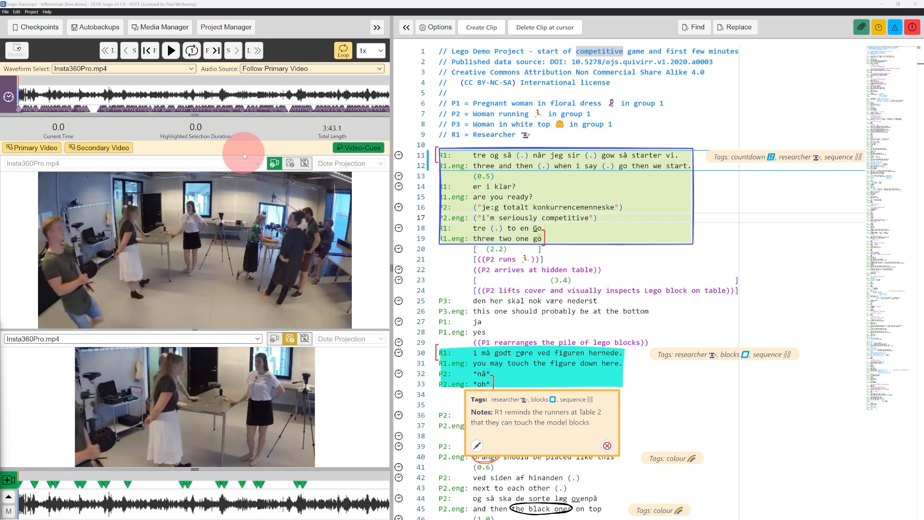
- Review the project's active media files and video projections in the Media Manager, and close it by saving
left_click(166, 30)
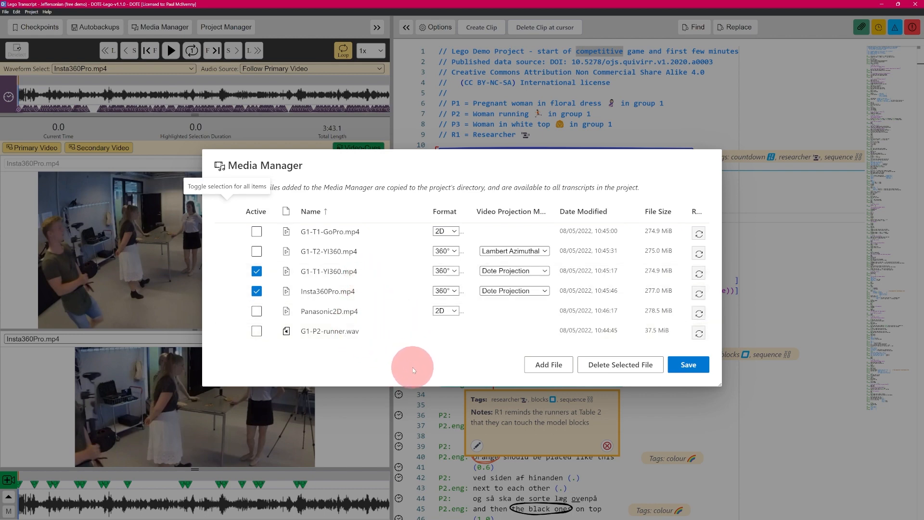
left_click(688, 365)
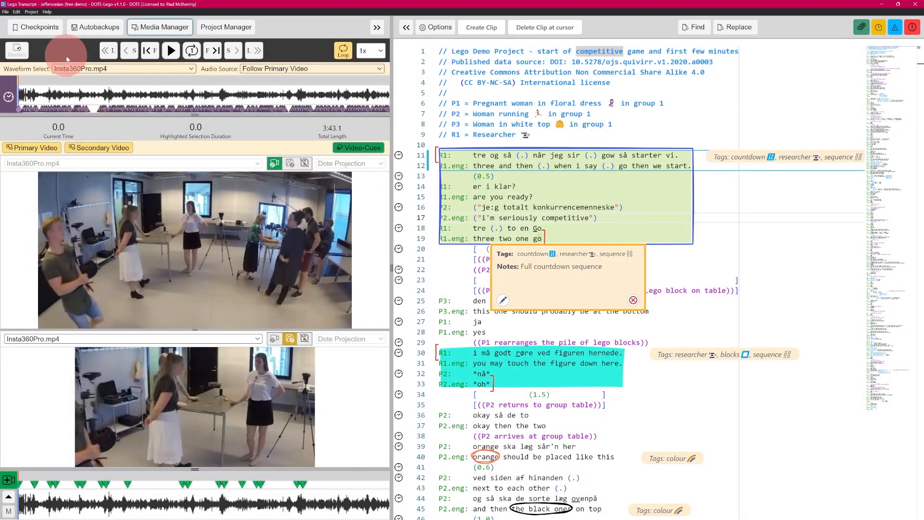
- Set up an SRT transcript import with speaker designation P1 and punctuation and initial capitalization removed, and cancel it
left_click(6, 14)
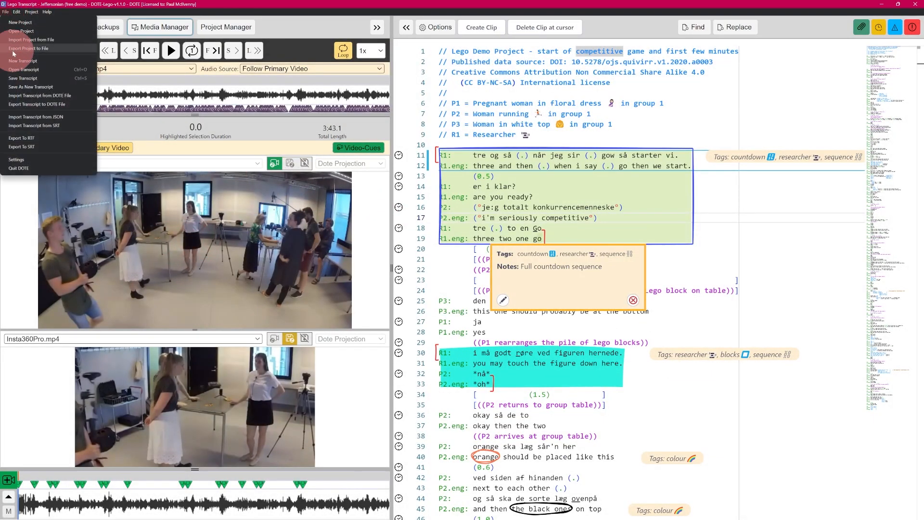
left_click(59, 126)
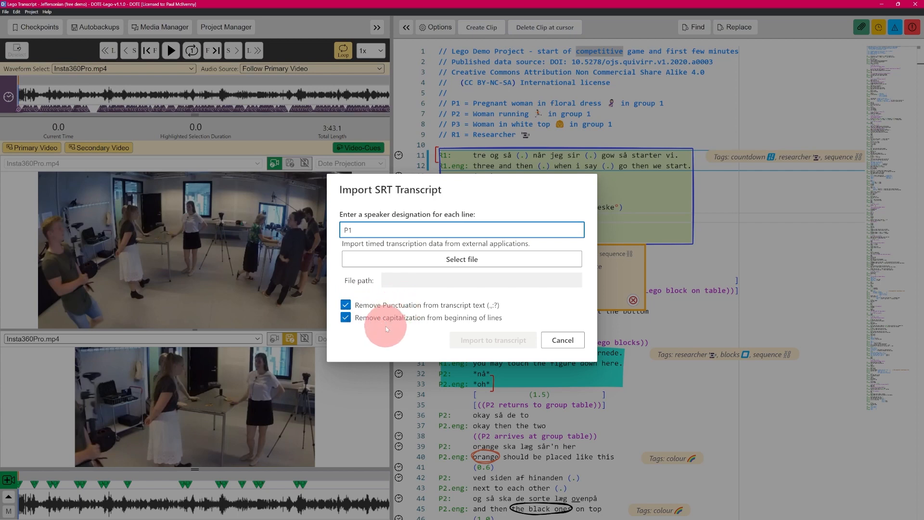
left_click(346, 322)
left_click(346, 322)
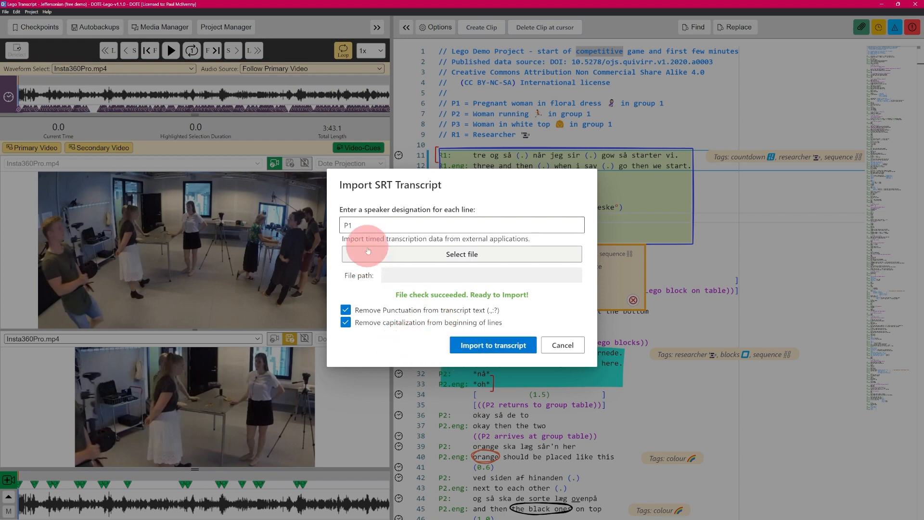
left_click(356, 222)
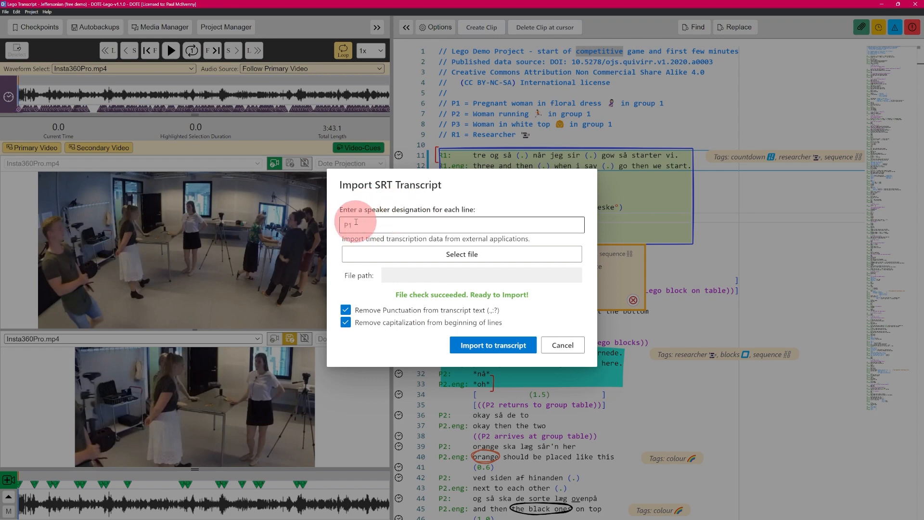
type("P1")
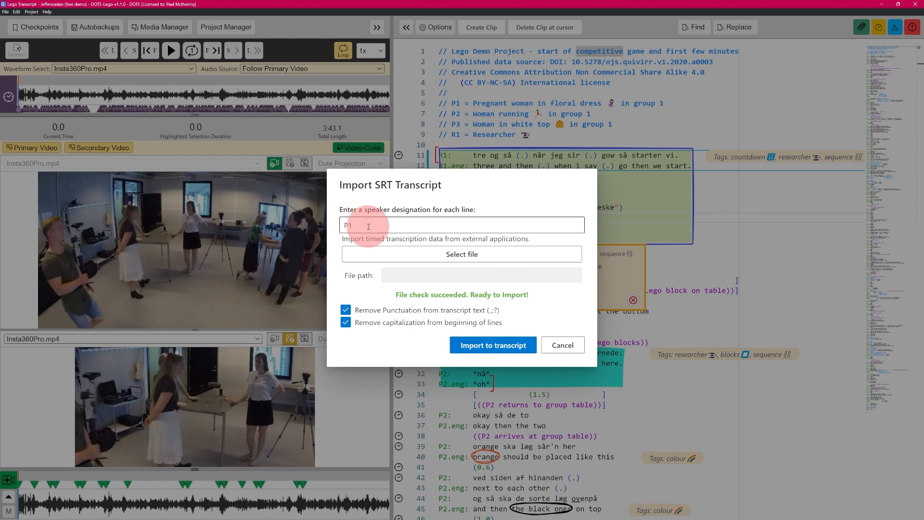
left_click(563, 347)
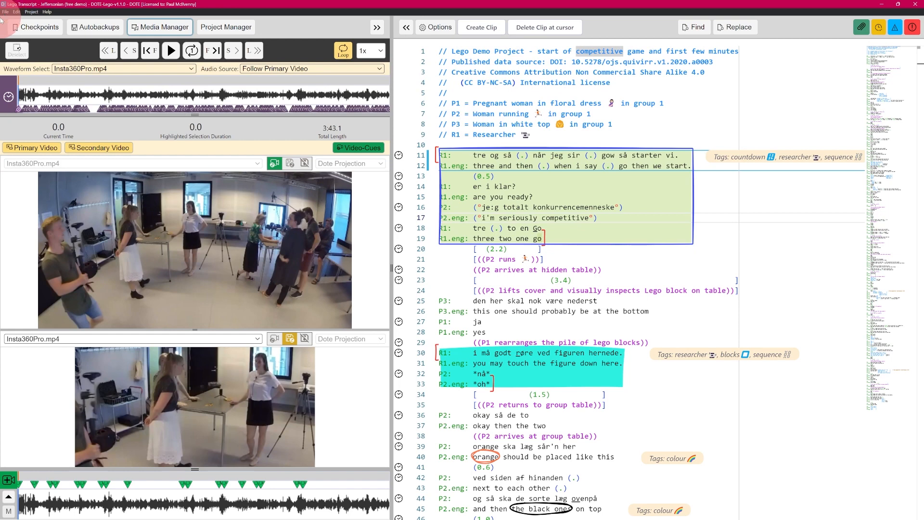
- Make a trial edit on blank line 10 of the transcript and delete it again
left_click(471, 144)
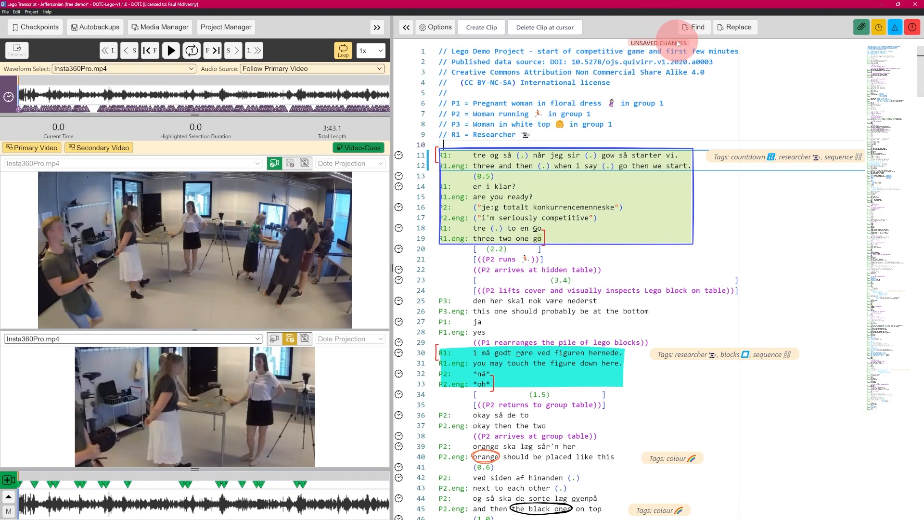
key("BackSpace")
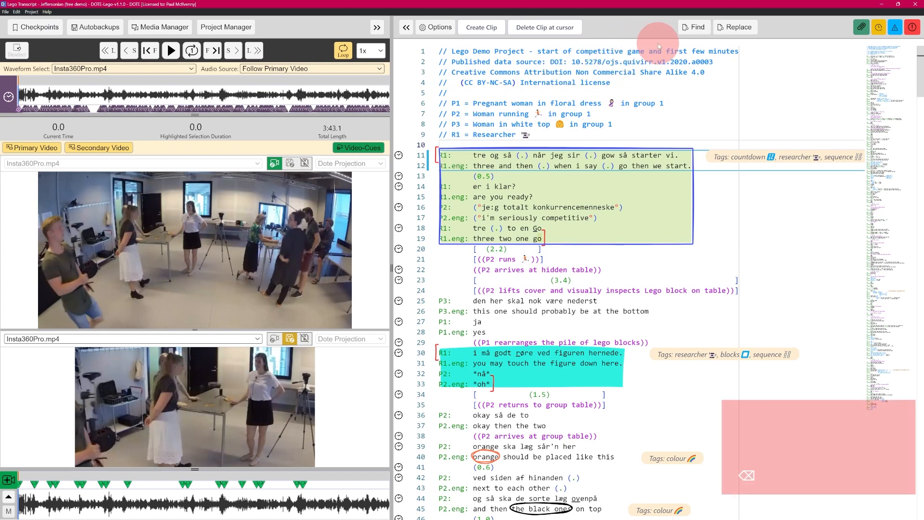
mouse_move(530, 159)
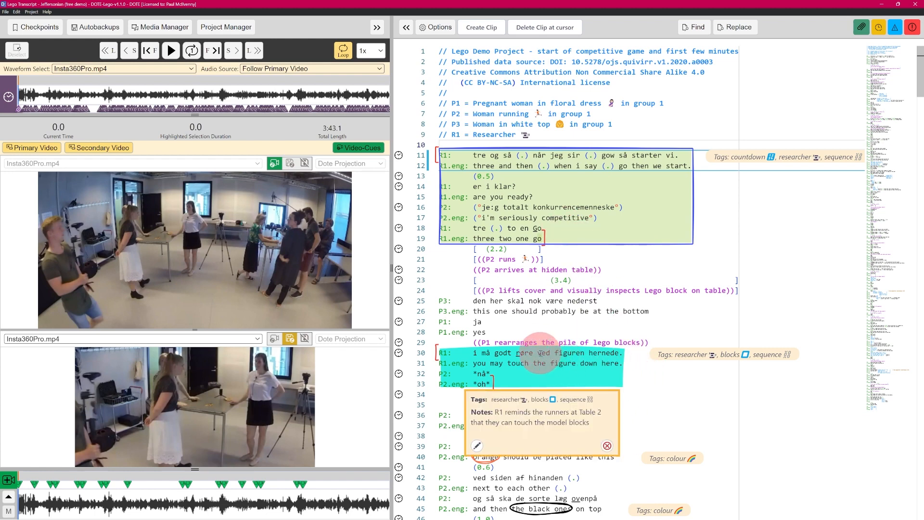
mouse_move(525, 353)
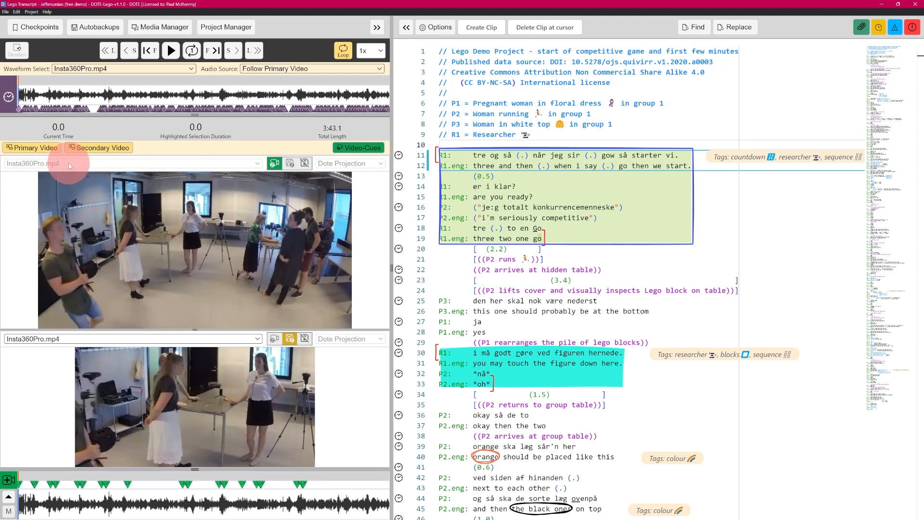
- Check for program updates and dismiss the result notice
left_click(47, 12)
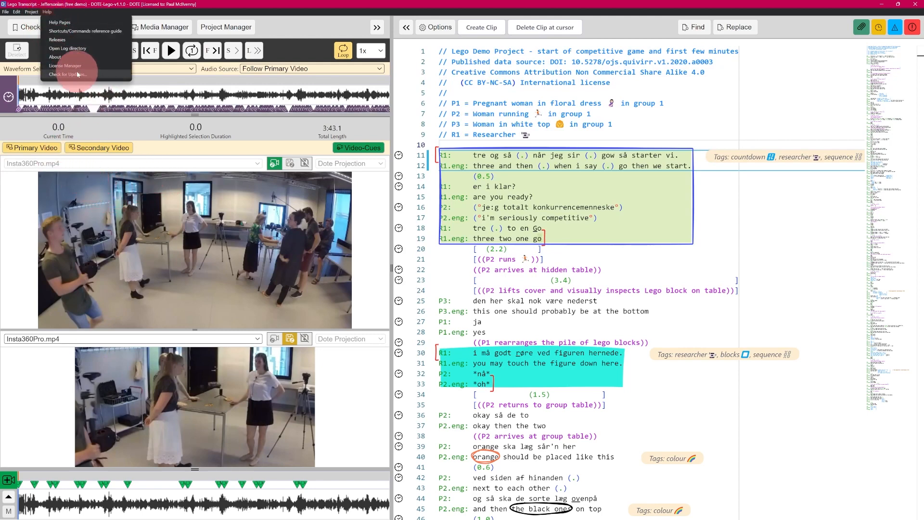
left_click(76, 75)
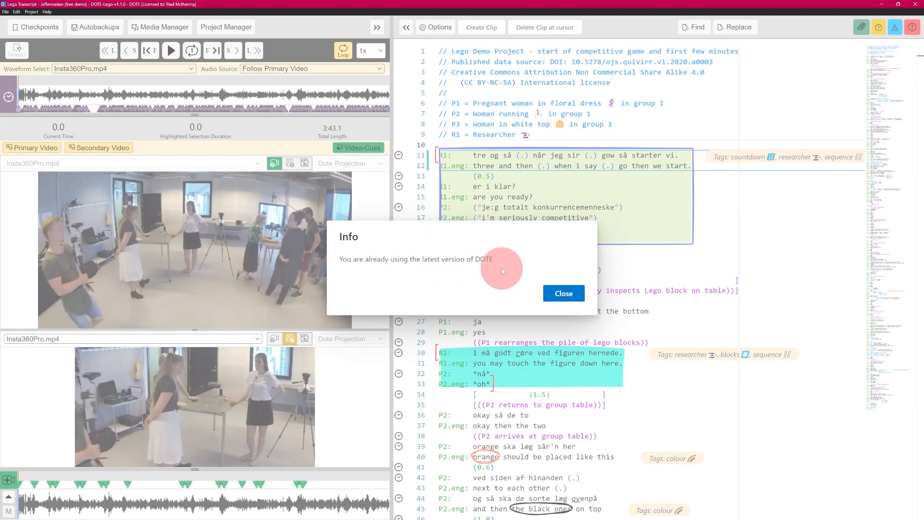
left_click(562, 294)
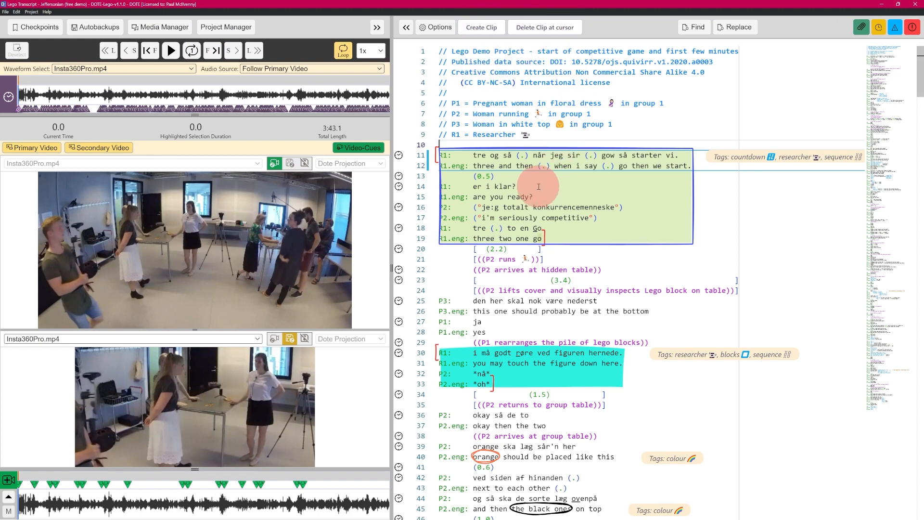
- Hide the clip annotations in the transcript and show them again
mouse_move(505, 205)
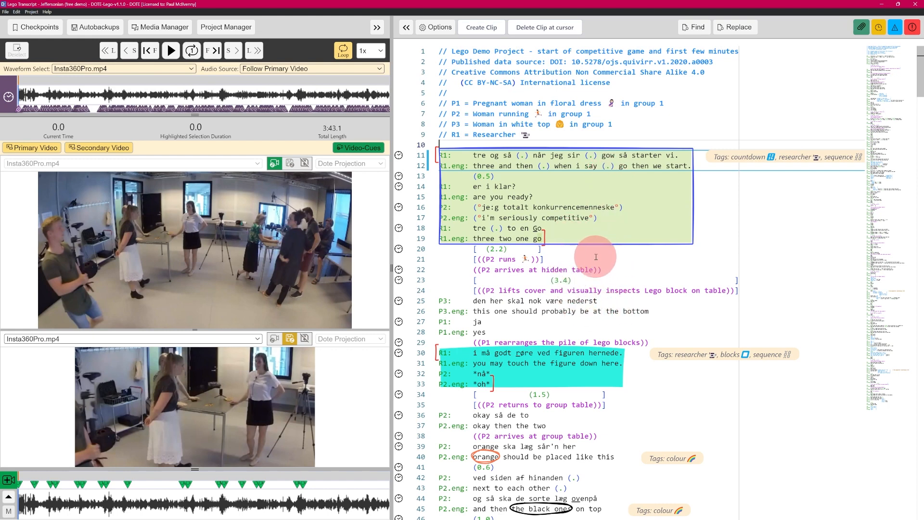
left_click(861, 29)
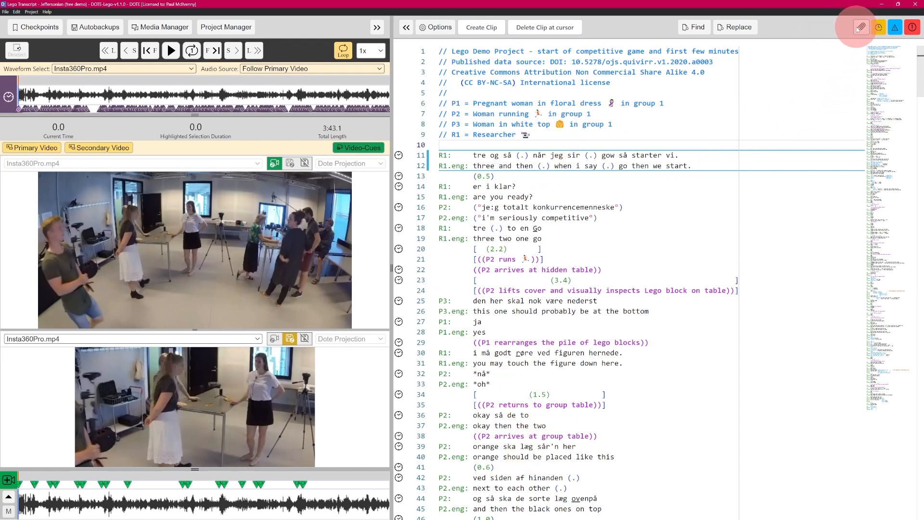
left_click(860, 29)
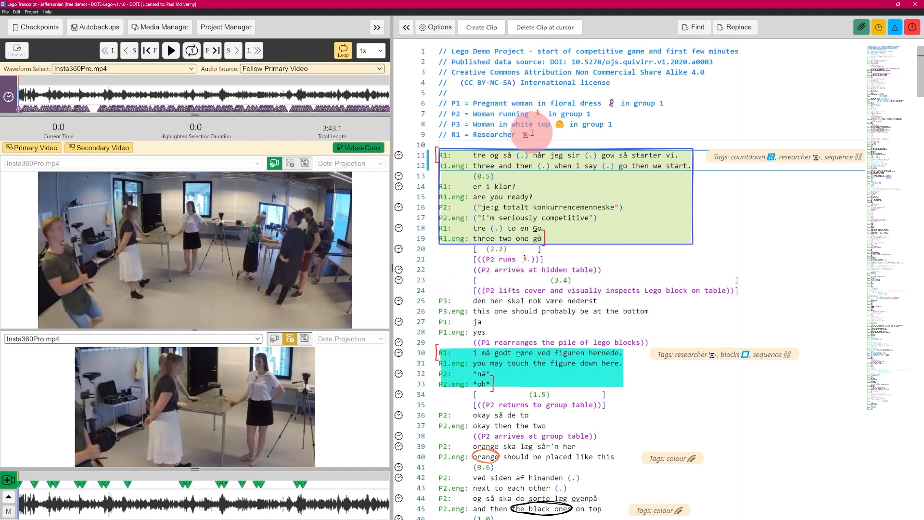
- Examine the tags, notes, styling and user-defined fields of the countdown clip on lines 11 to 19, and cancel the editing
mouse_move(486, 169)
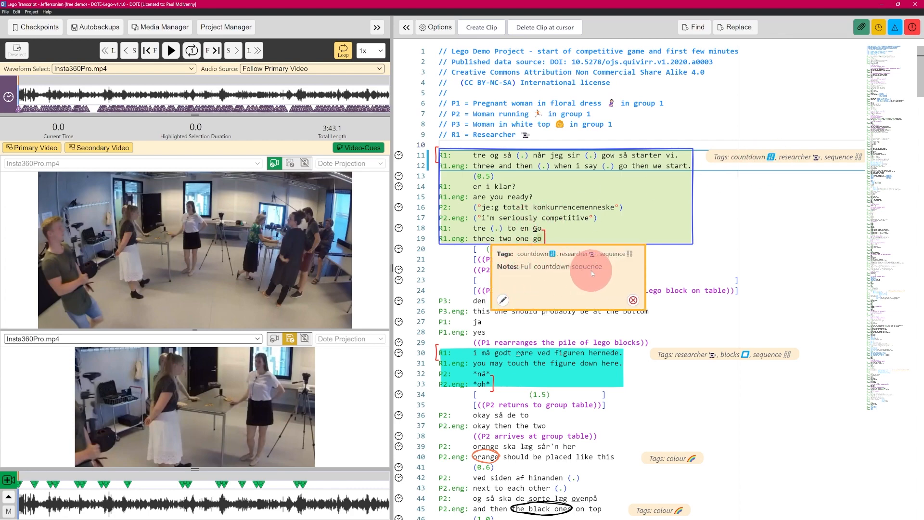
left_click(503, 301)
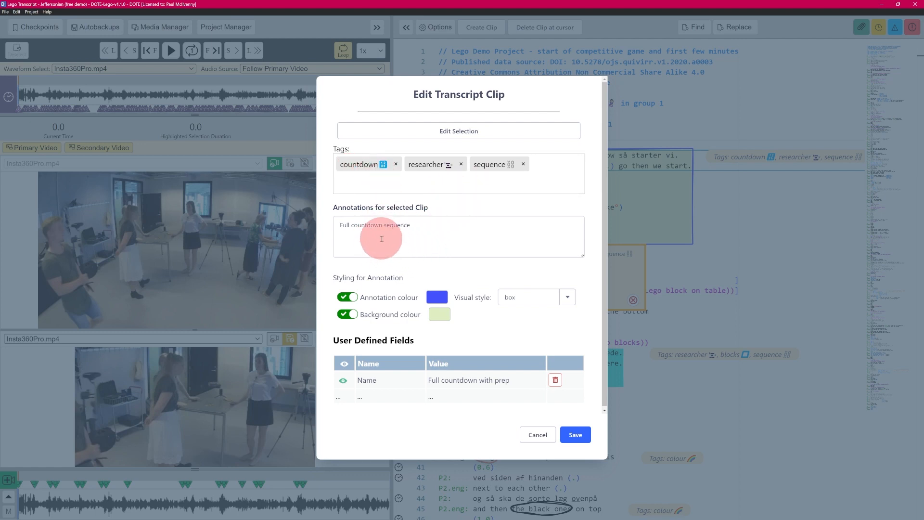
left_click(442, 298)
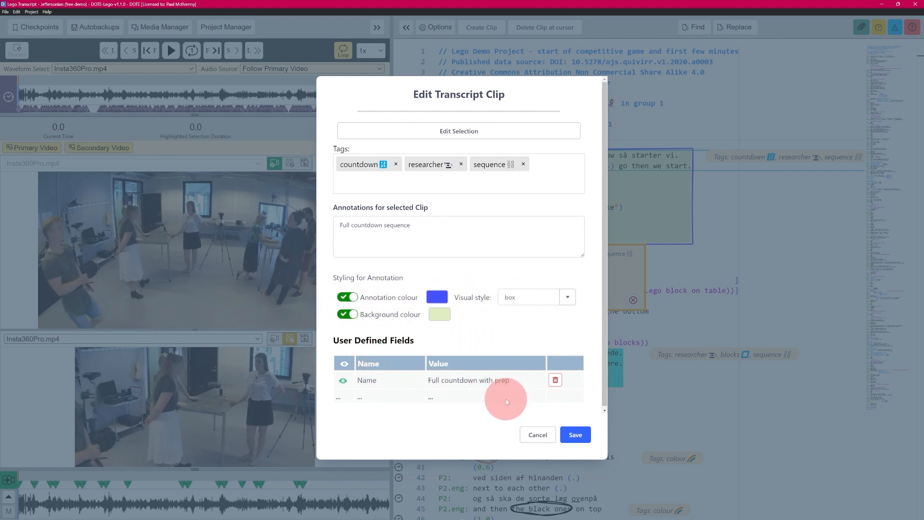
left_click(534, 434)
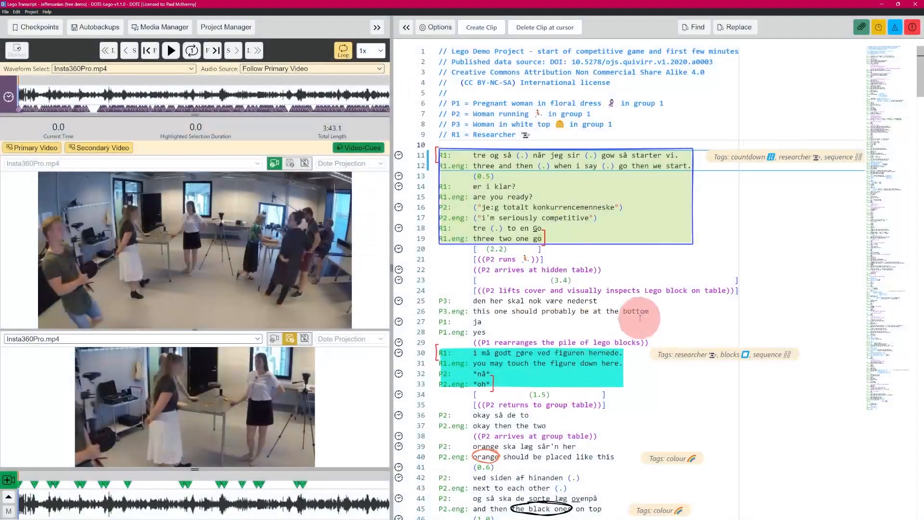
- Start a new transcript clip from the P3 utterance and its translation on lines 25 and 26, with the tags researcher and blocks
mouse_move(517, 226)
left_click_drag(480, 301, 729, 318)
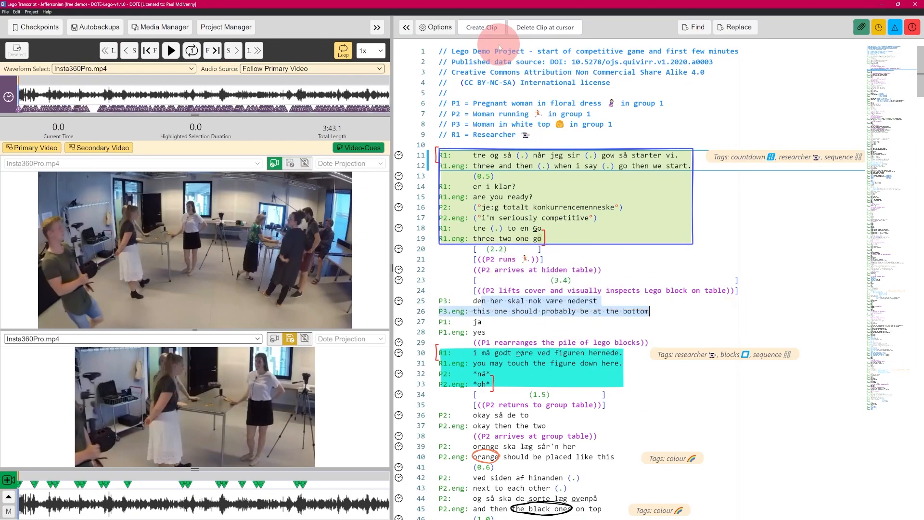
left_click(484, 28)
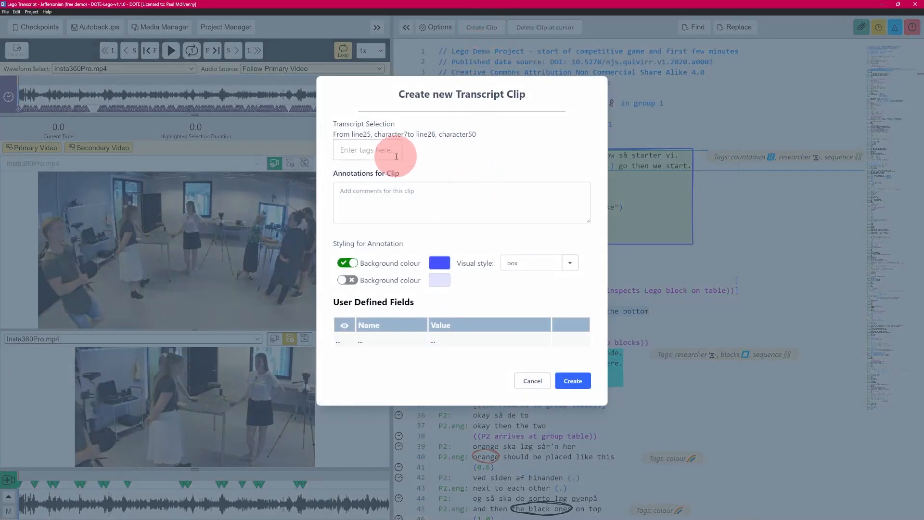
left_click(362, 152)
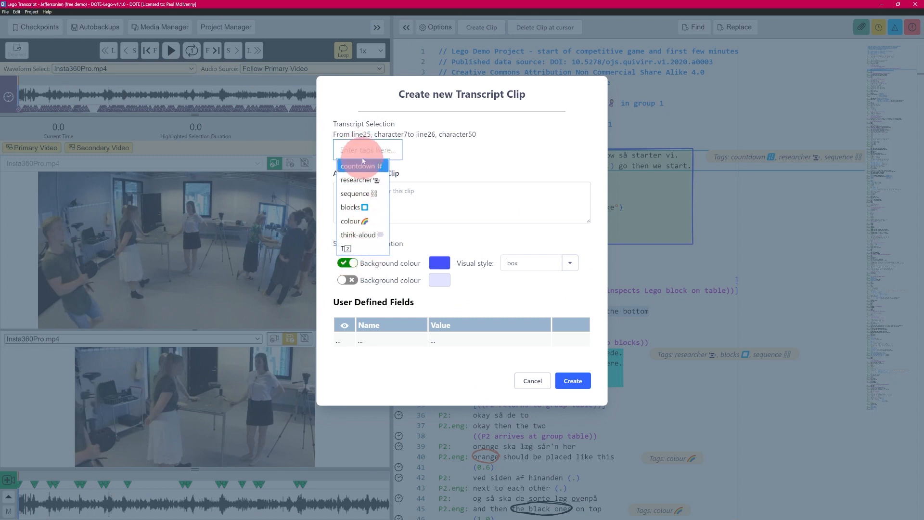
left_click(431, 195)
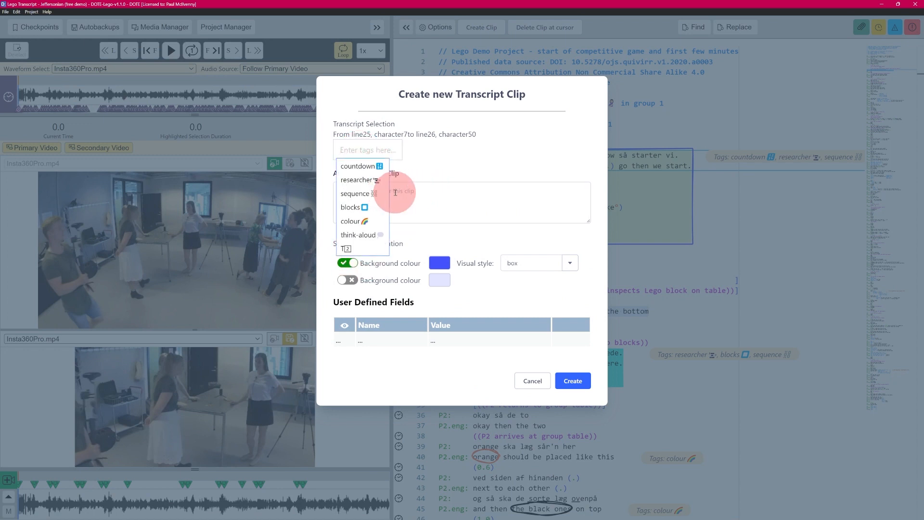
left_click(355, 150)
left_click(359, 178)
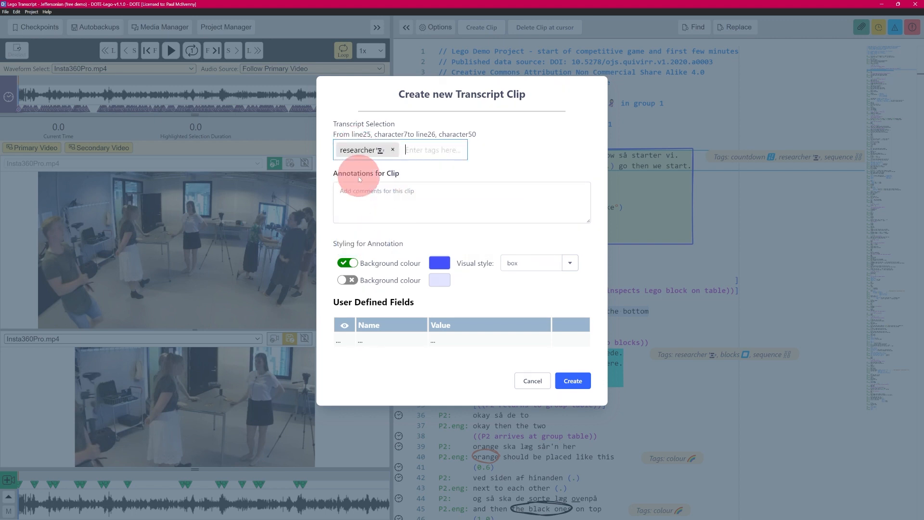
left_click(426, 149)
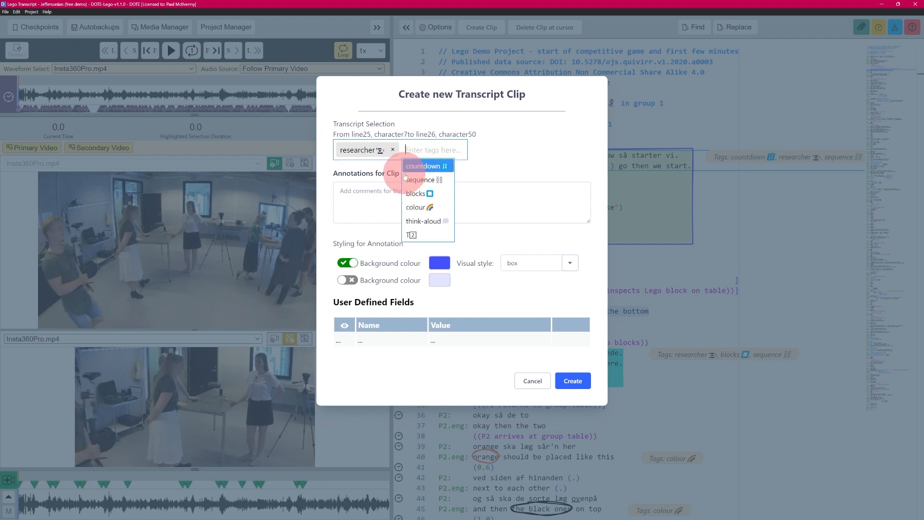
left_click(429, 193)
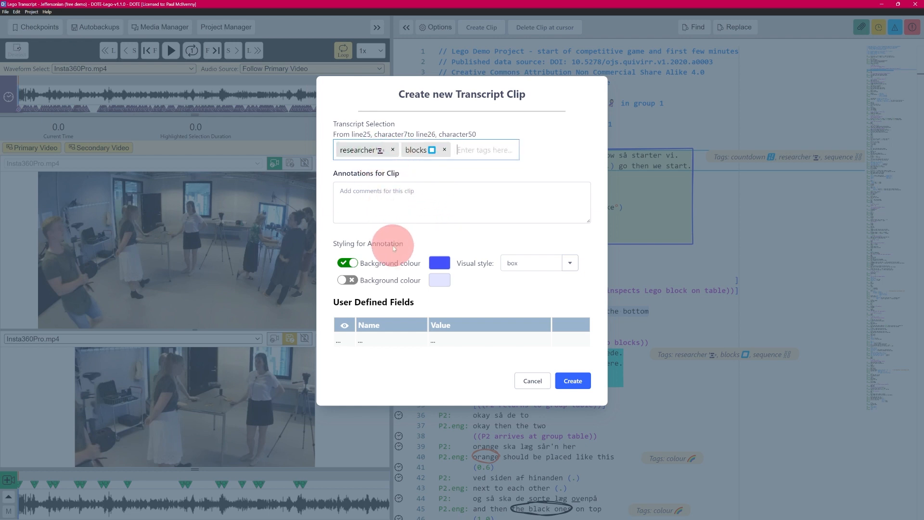
- Style the new clip as a highlight in the turquoise preset colour #2ef0e2ff and create it
left_click(570, 264)
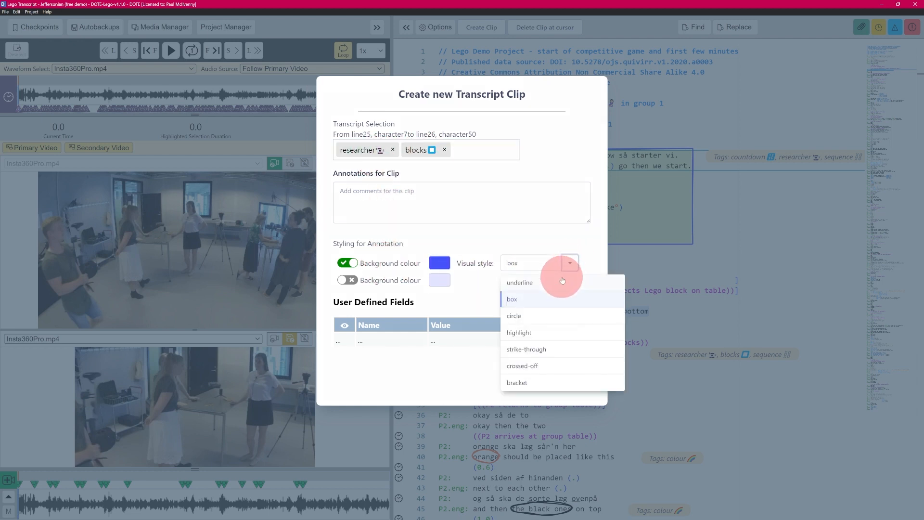
left_click(530, 336)
left_click(448, 266)
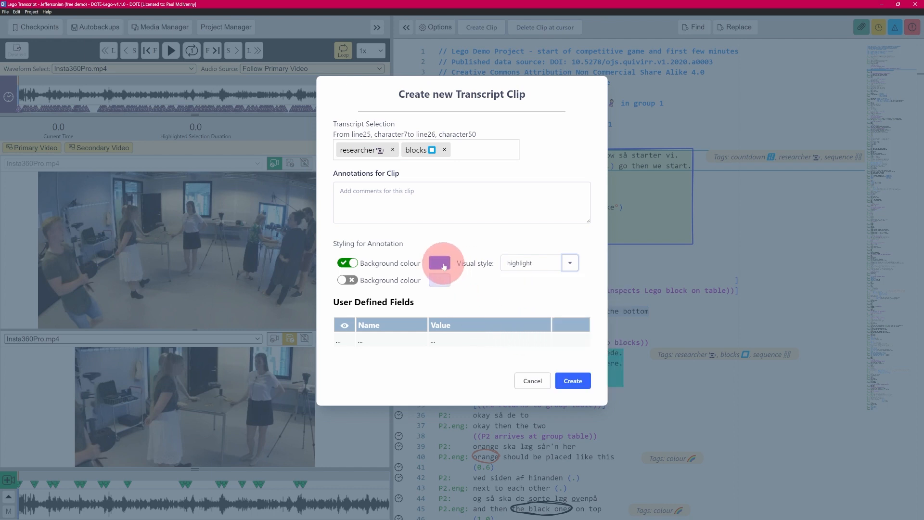
left_click(441, 265)
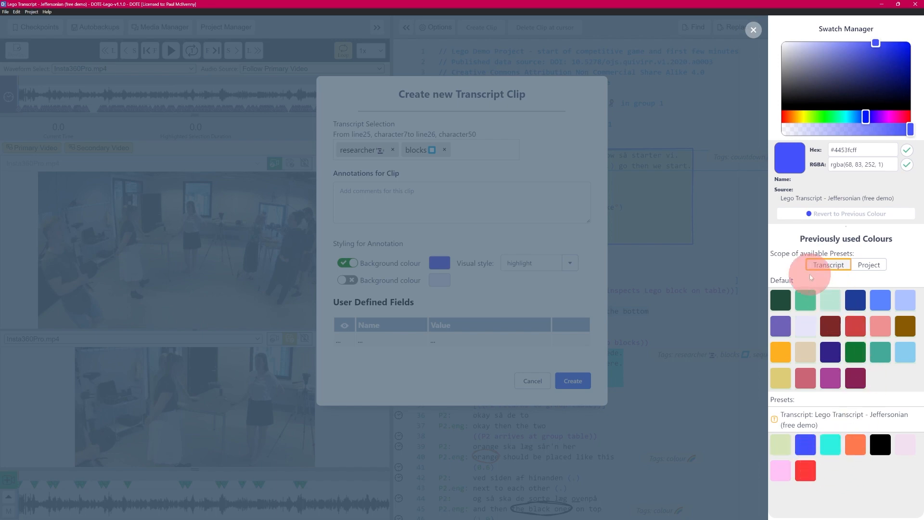
left_click(834, 452)
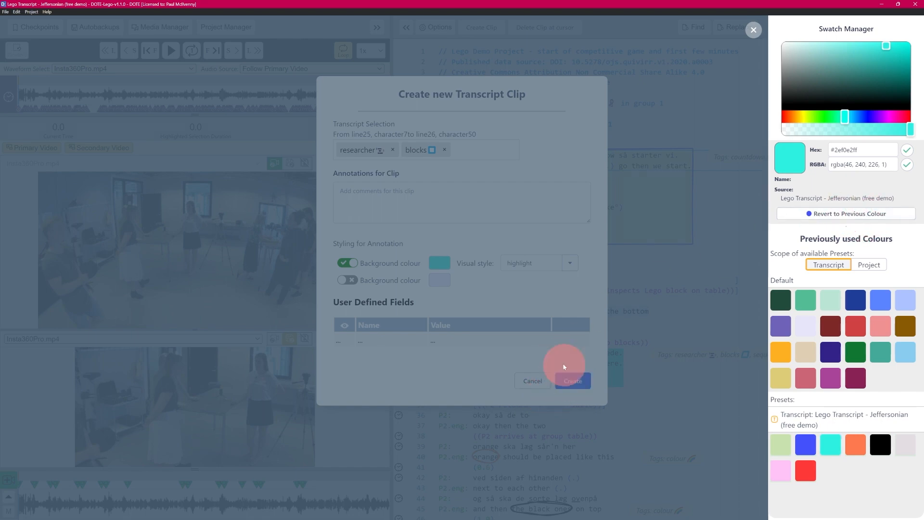
left_click(574, 380)
left_click(574, 381)
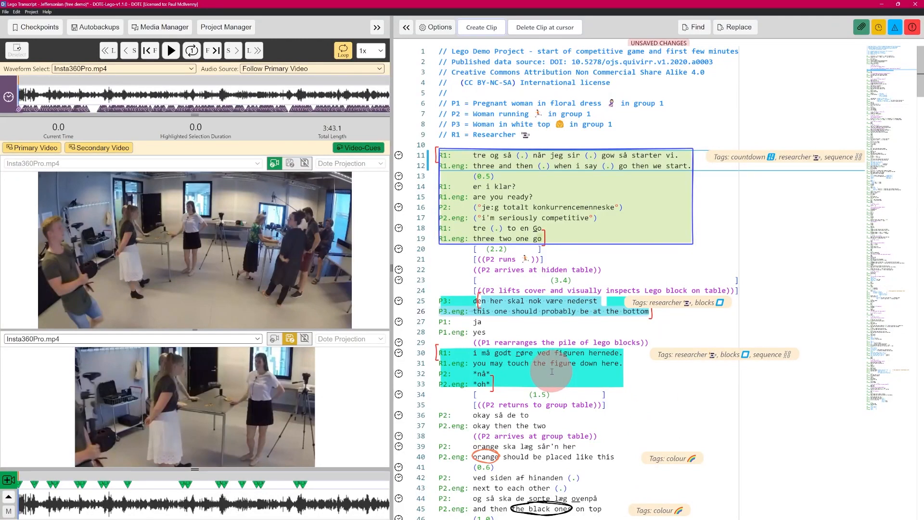
mouse_move(506, 308)
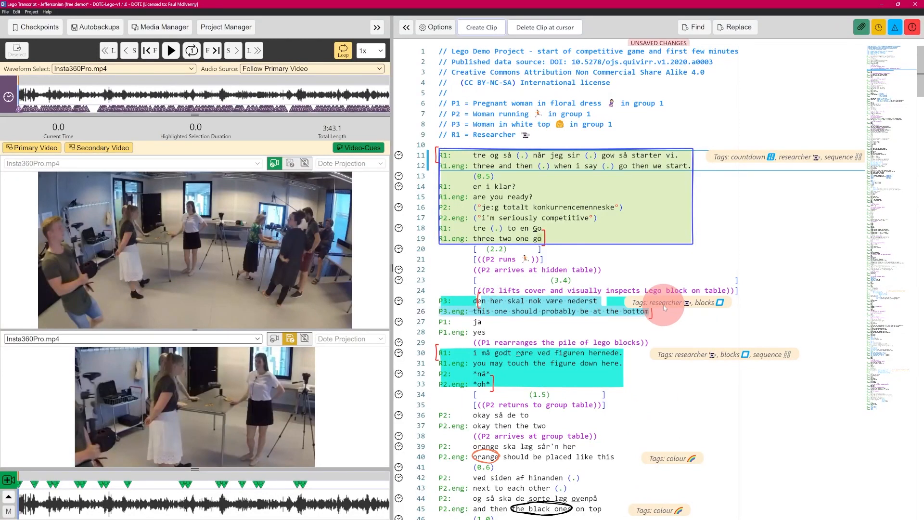
- Delete the turquoise clip tagged researcher and blocks on lines 25 and 26 permanently
mouse_move(573, 305)
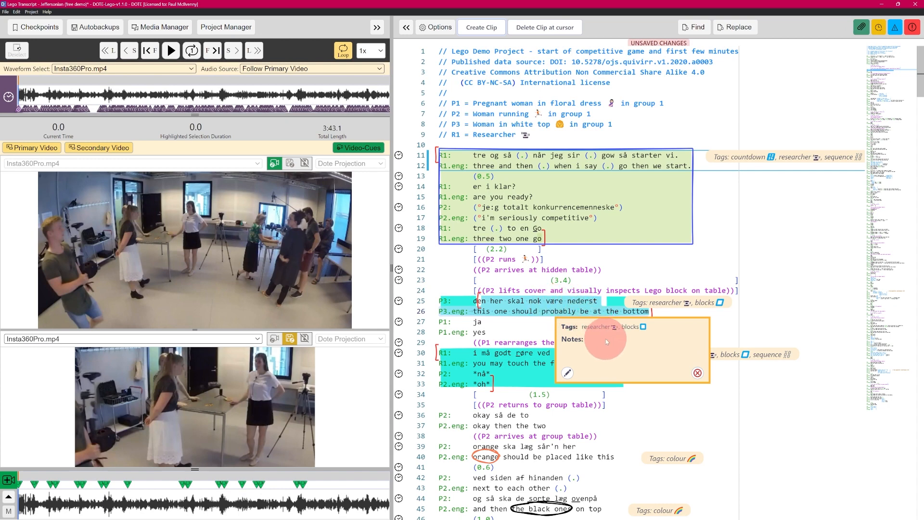
left_click(697, 373)
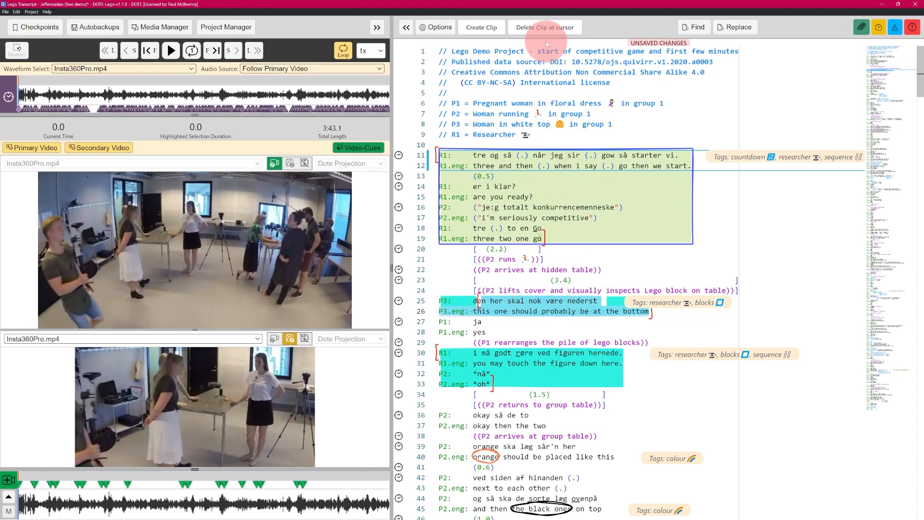
left_click(544, 28)
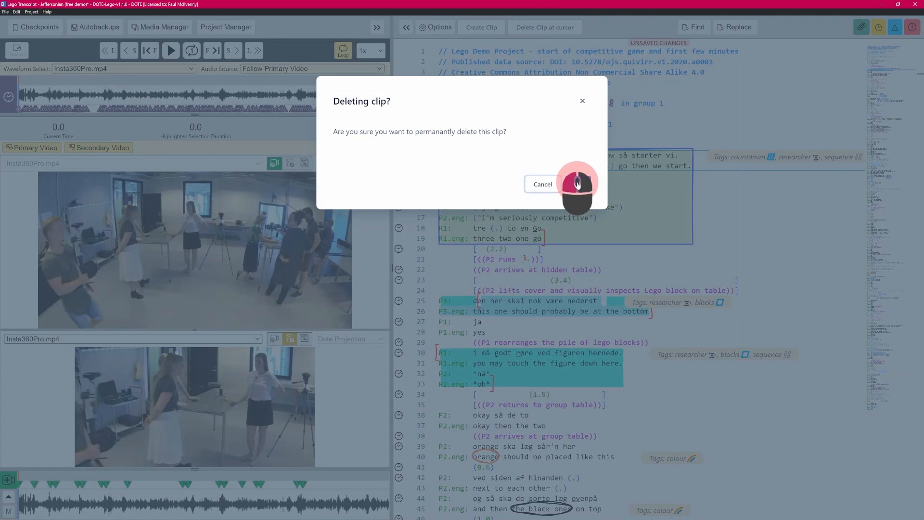
left_click(579, 183)
left_click(501, 328)
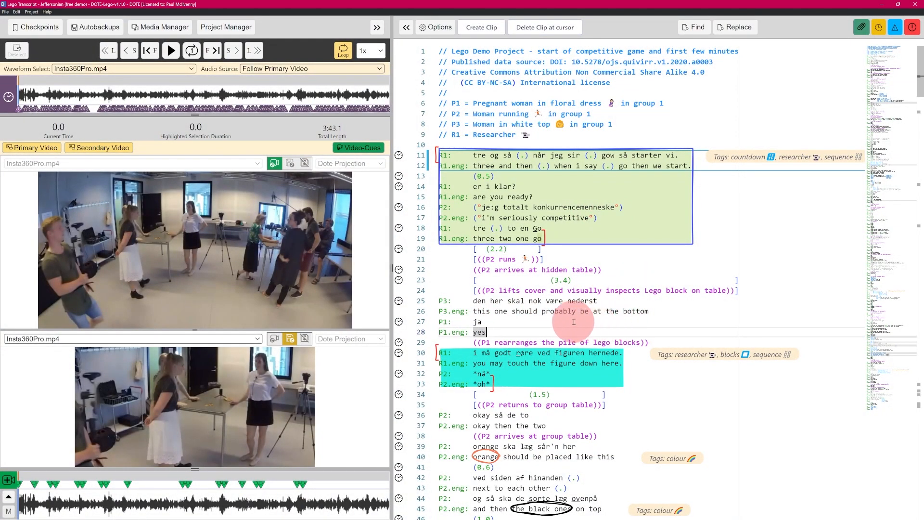
- Show the tags and notes of the countdown clip on lines 11 to 19, including with transcript text selected across its end
left_click(485, 171)
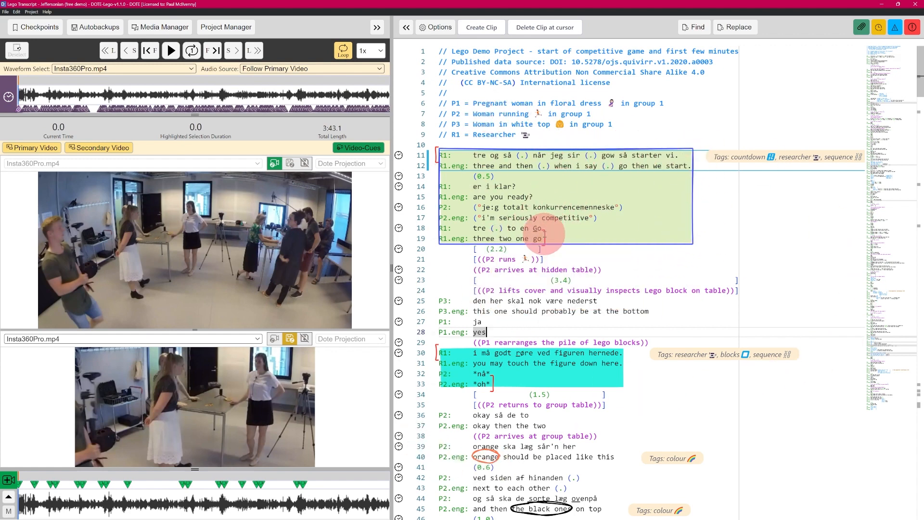
mouse_move(452, 202)
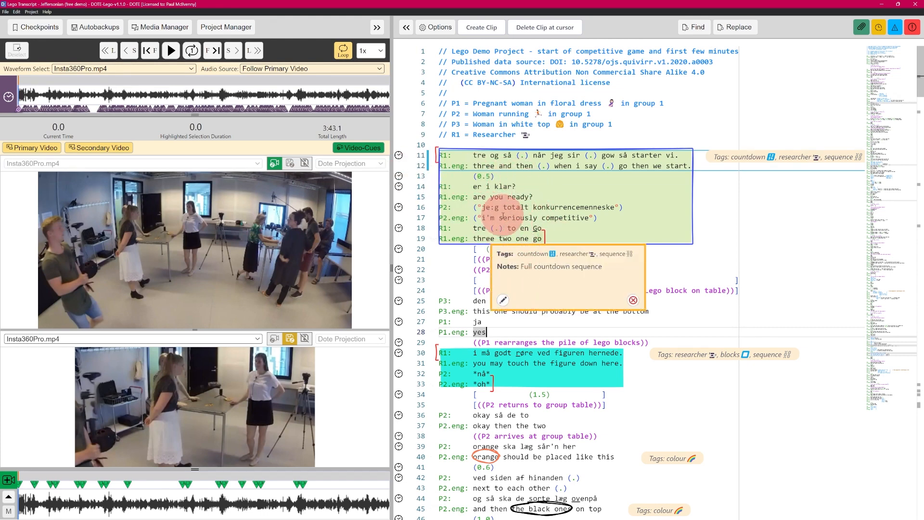
left_click_drag(493, 219, 476, 281)
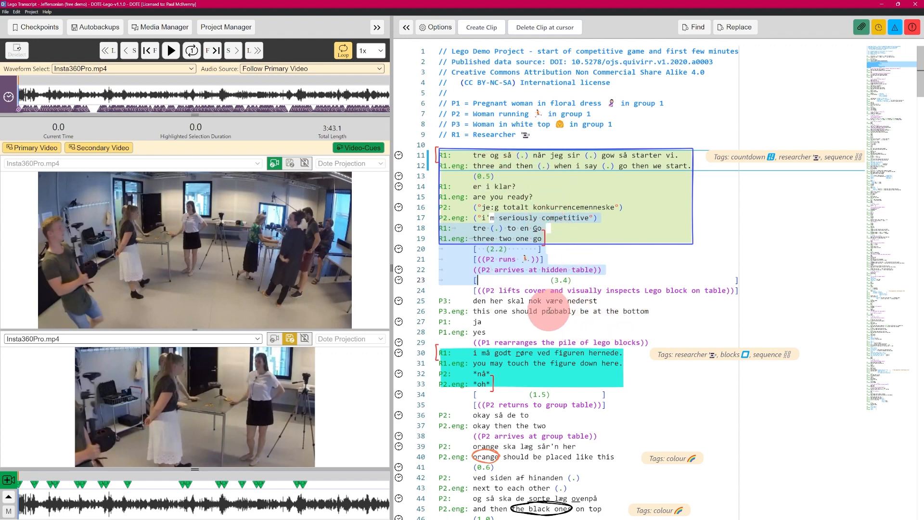
mouse_move(534, 221)
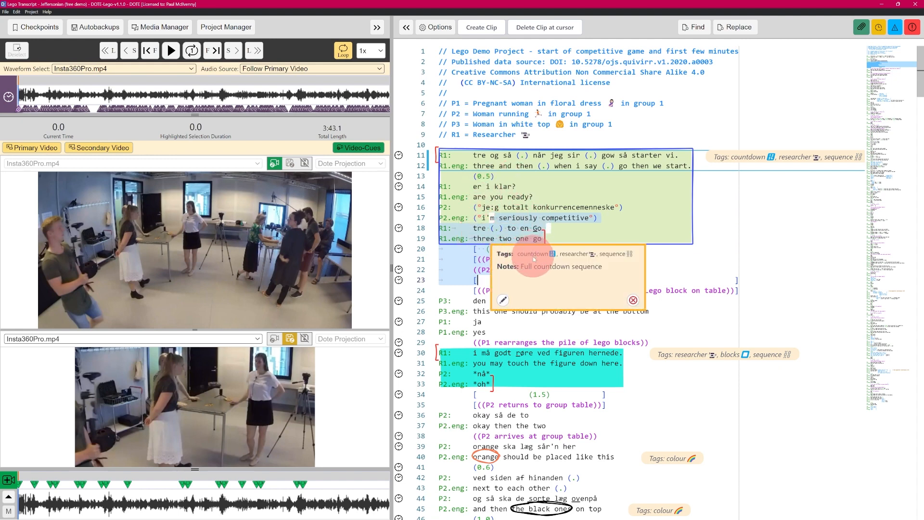
left_click(513, 311)
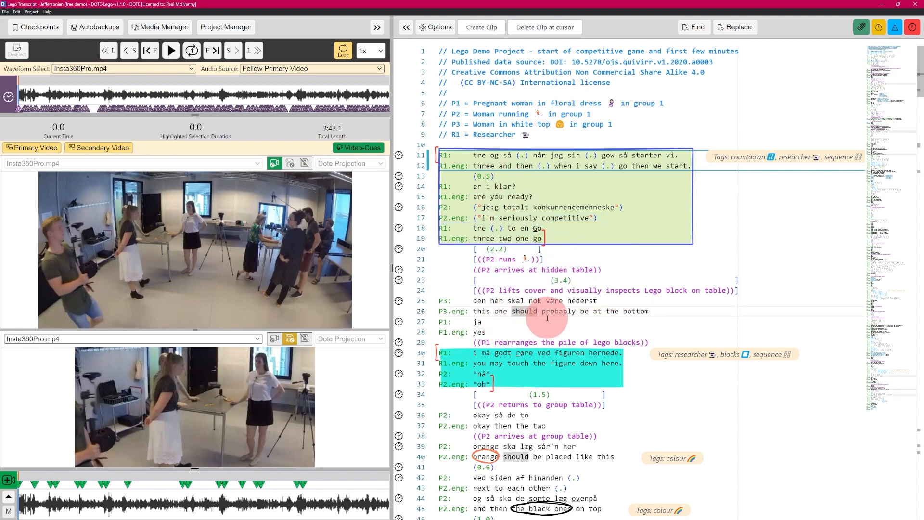
left_click(580, 312)
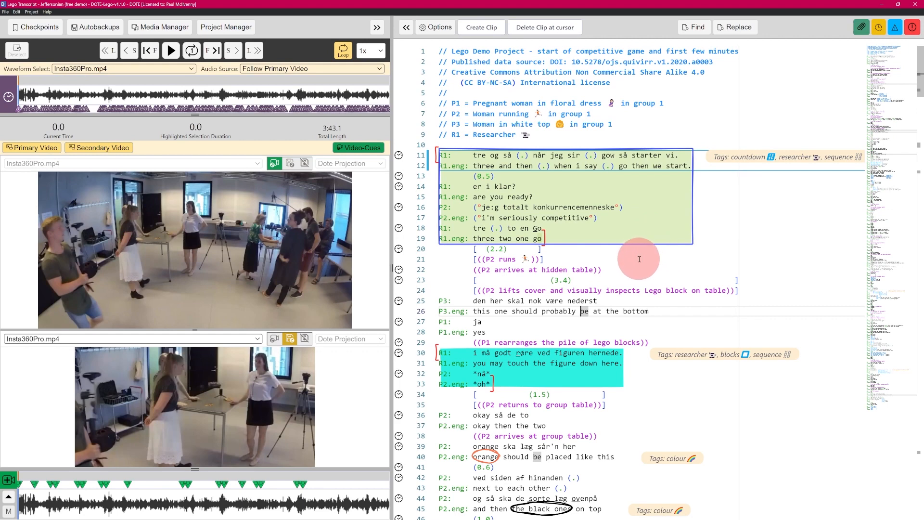
- Review the checkpoint "Add some Transcript Clips" and the list of autobackups, and return to the transcript
left_click(53, 32)
left_click(129, 126)
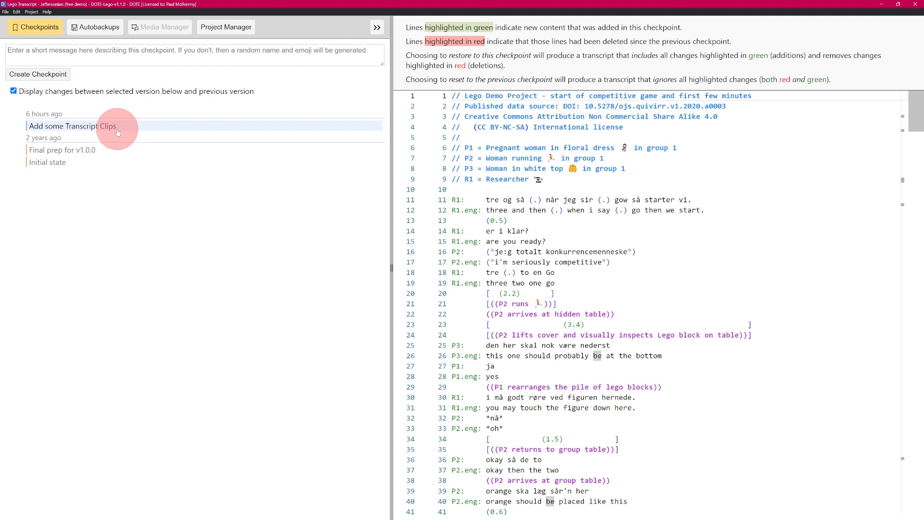
left_click(100, 28)
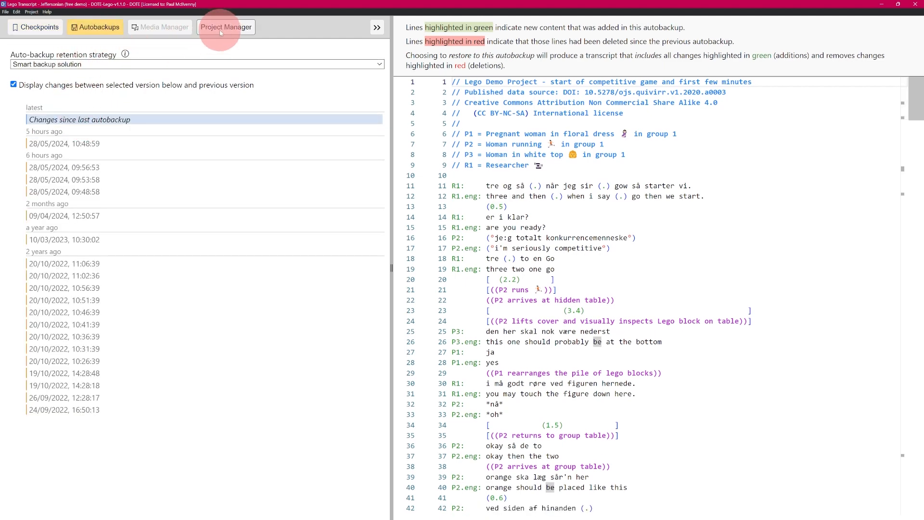
left_click(95, 29)
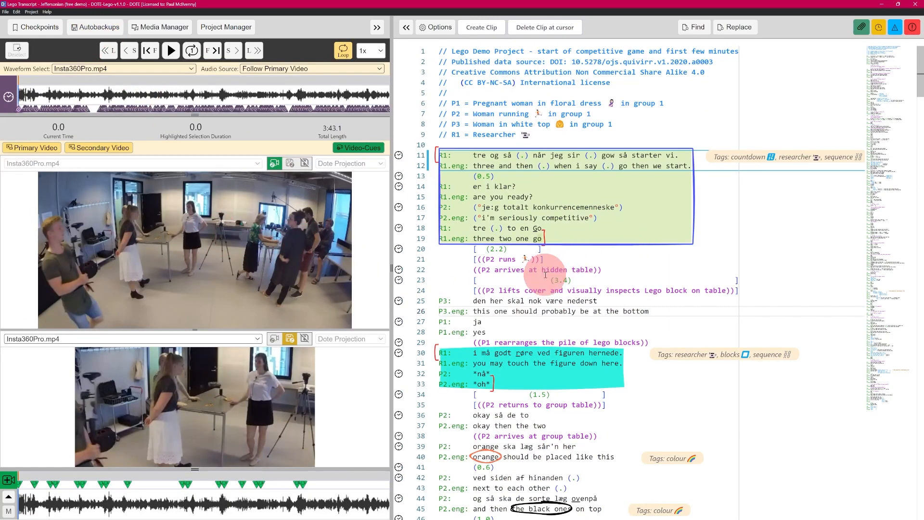
- Show the countdown clip's notes and look through the project and transcript import and export commands
mouse_move(542, 162)
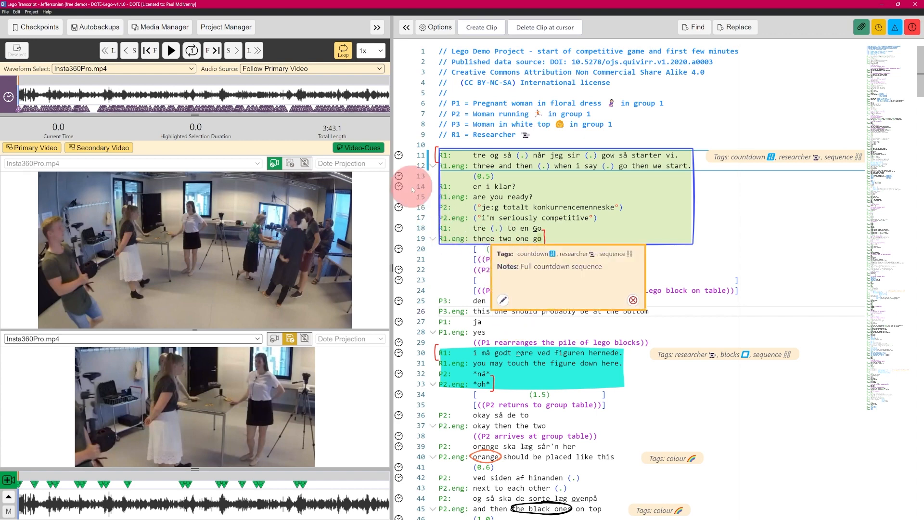
left_click(5, 12)
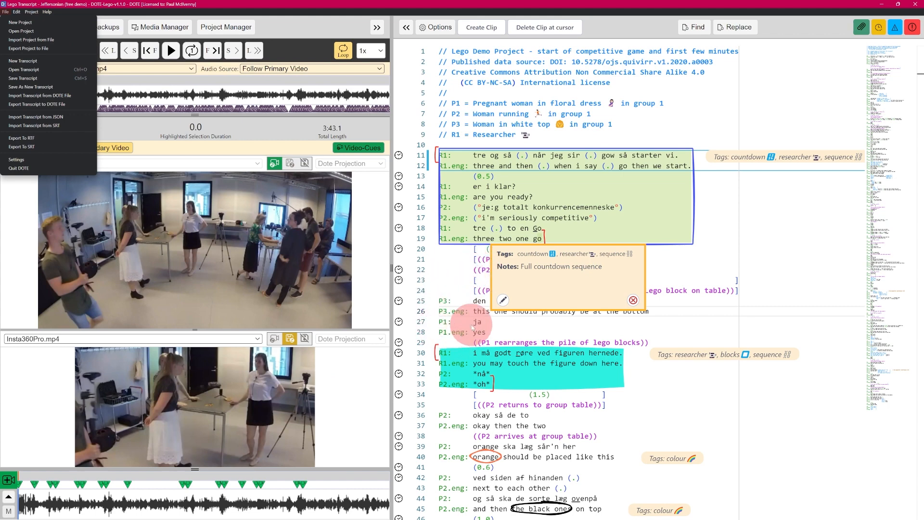
left_click(505, 329)
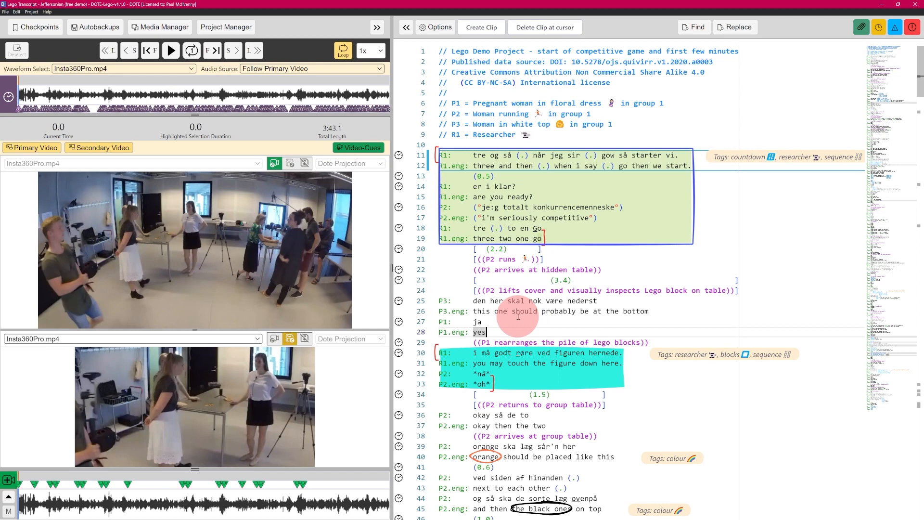
- View the notes of the clip on lines 30 to 33, examine the tags available for the countdown clip, and cancel its editing
mouse_move(559, 350)
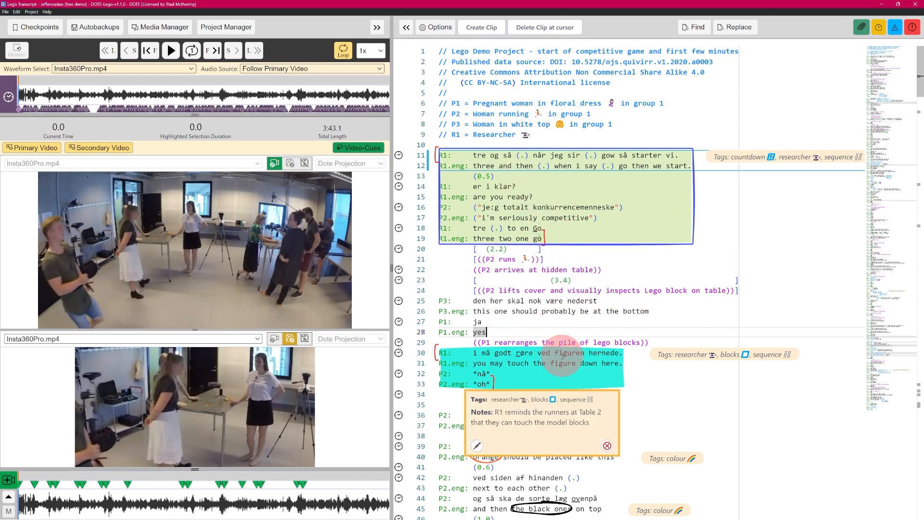
mouse_move(458, 196)
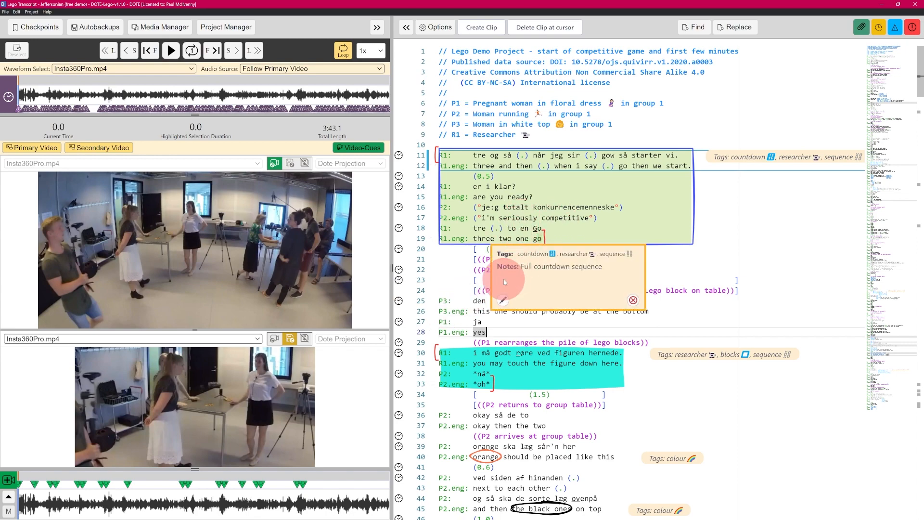
left_click(503, 300)
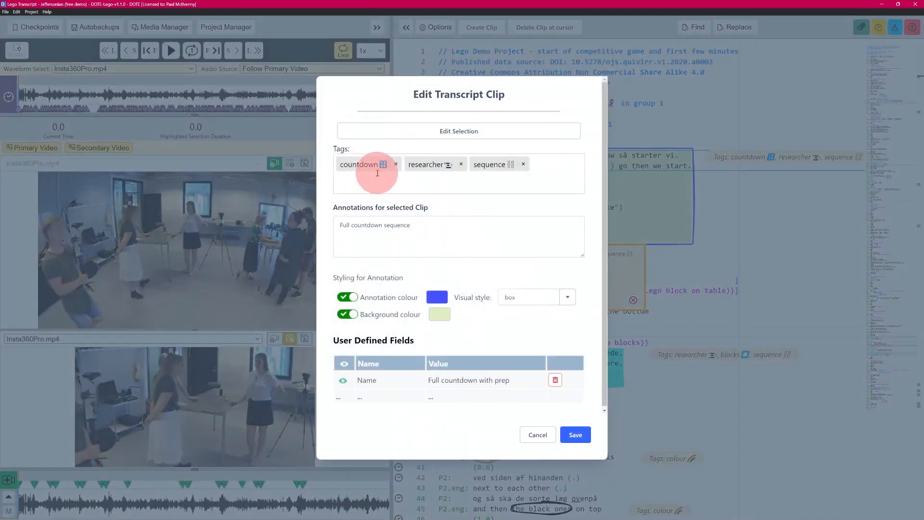
left_click(545, 169)
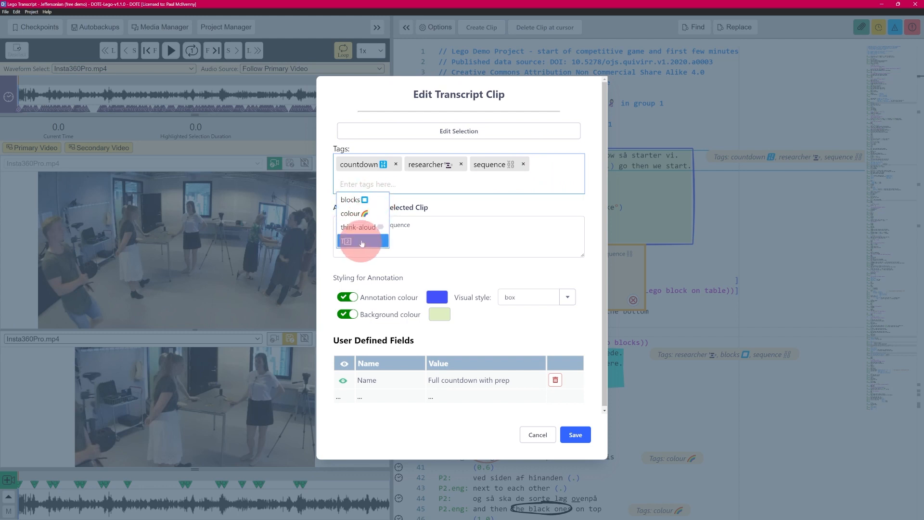
left_click(538, 435)
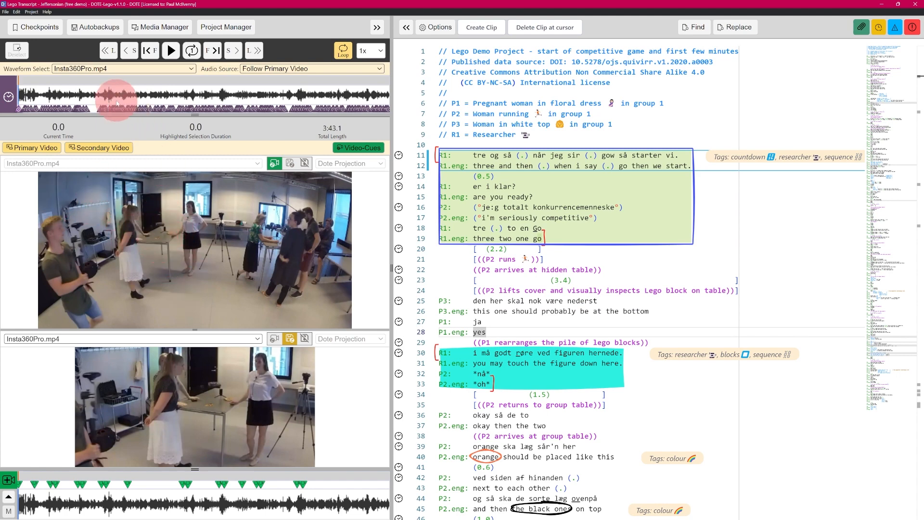
- Move playback to about 1:23 and select a stretch of about 34 seconds in the waveform starting at about 3:02
left_click_drag(175, 99, 157, 99)
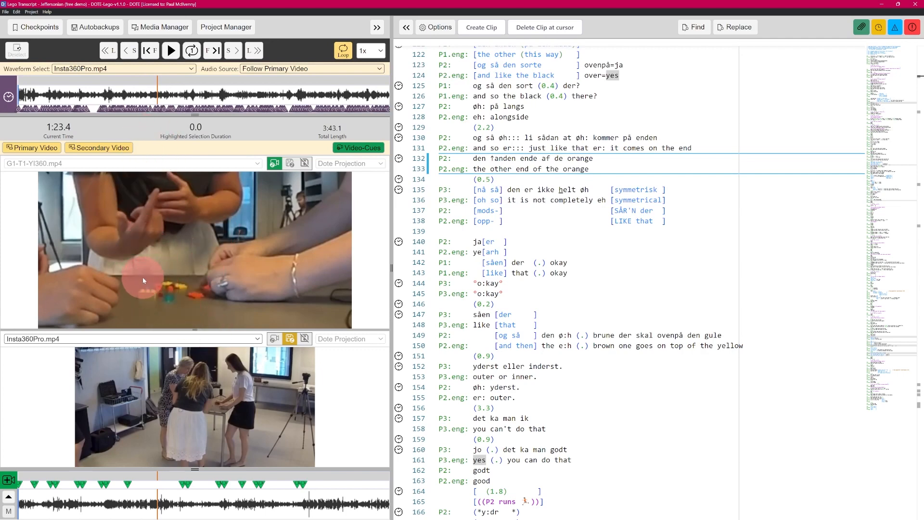
left_click_drag(248, 100, 345, 103)
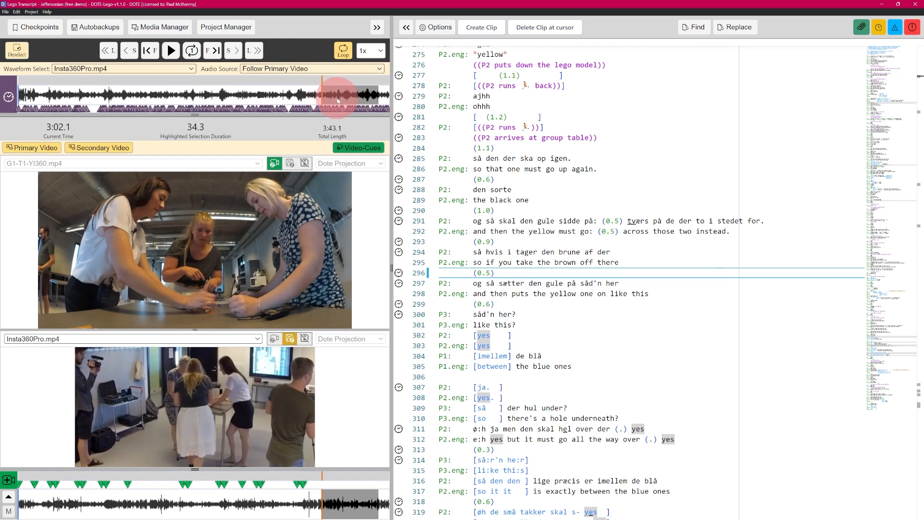
left_click_drag(327, 115, 276, 109)
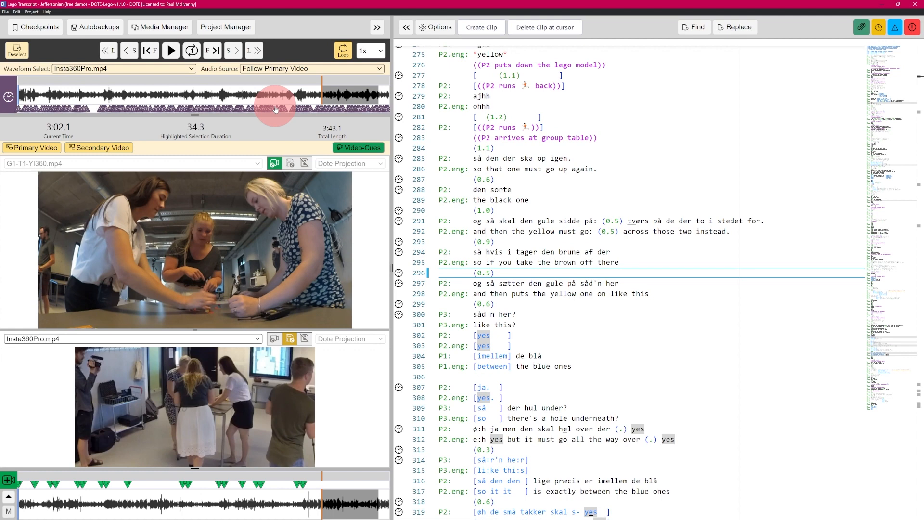
left_click_drag(276, 110, 276, 109)
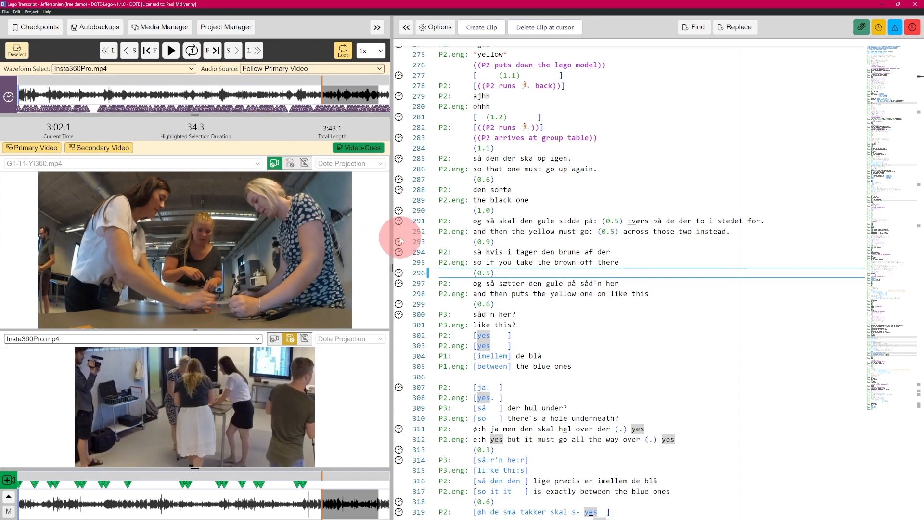
- Return to the start of the transcript and show the tags and notes of the "orange ones" clip on line 56
left_click_drag(914, 340, 903, 109)
mouse_move(560, 228)
mouse_move(549, 344)
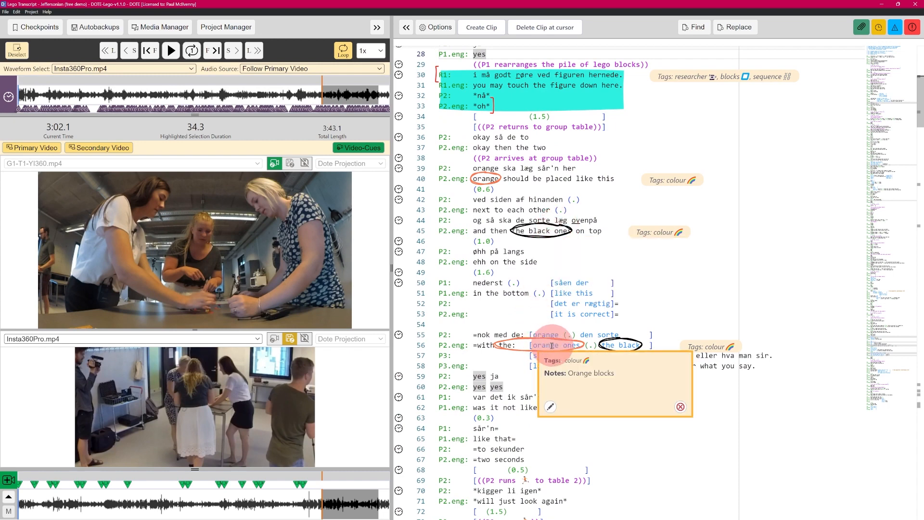